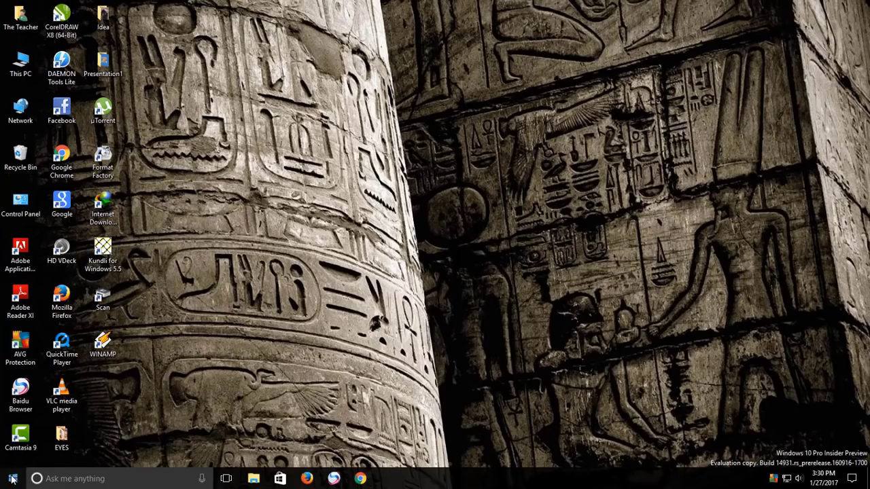
Launch PowerPoint 2016 from the Start menu.
{"action": "key", "text": "super"}
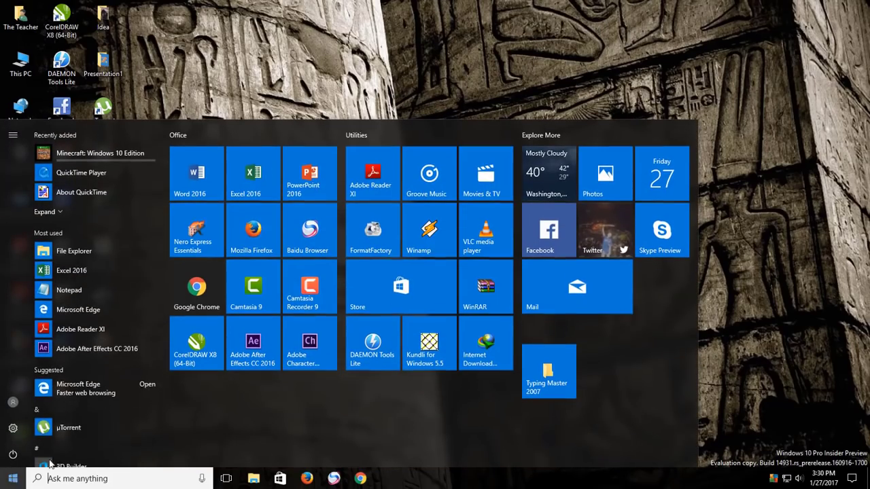
{"action": "left_click", "coordinate": [322, 195]}
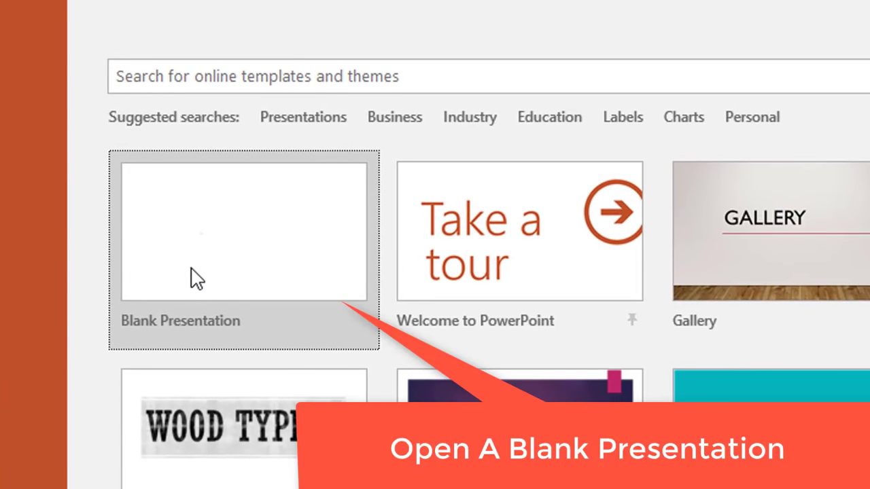
Create a blank presentation and switch slide 1 to the Blank layout.
{"action": "left_click", "coordinate": [196, 279]}
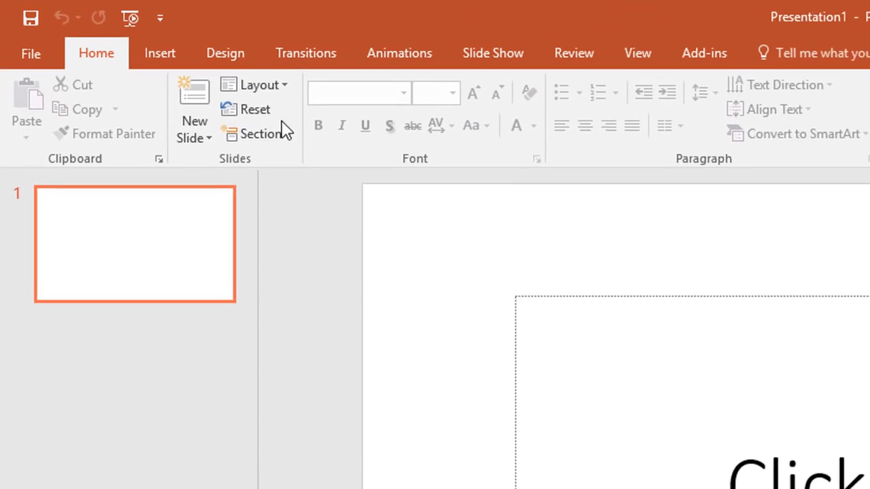
{"action": "left_click", "coordinate": [132, 43]}
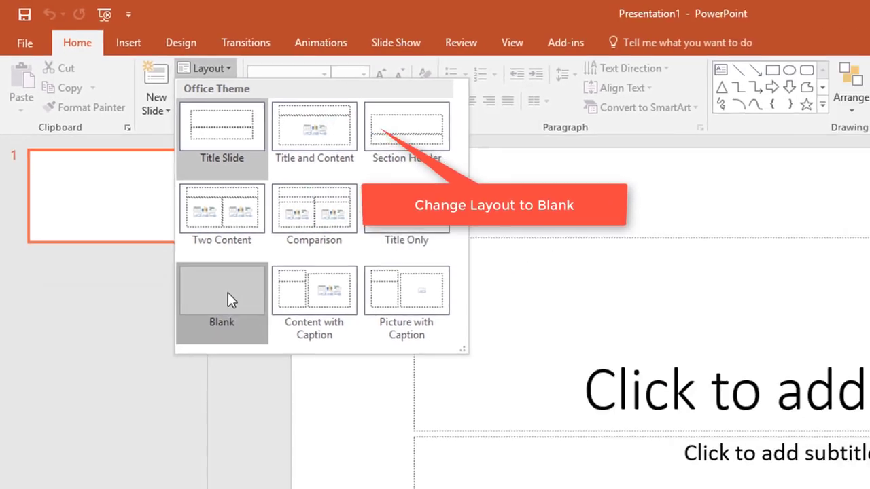
{"action": "left_click", "coordinate": [228, 292]}
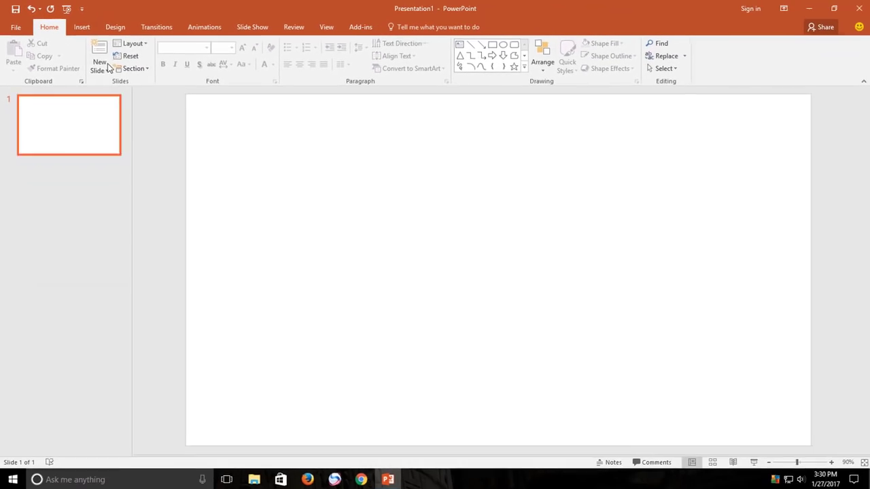
{"action": "left_click", "coordinate": [88, 27]}
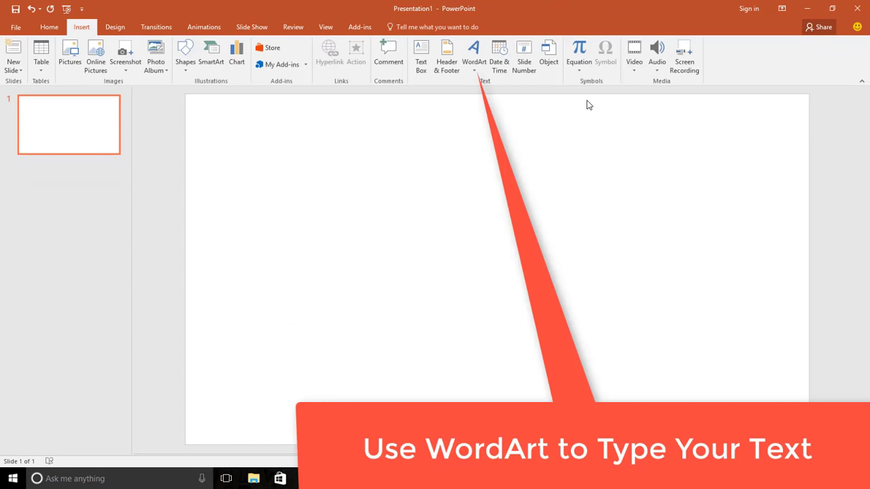
Insert a first-style WordArt box reading 'Flicker Text Effect'.
{"action": "left_click", "coordinate": [472, 56]}
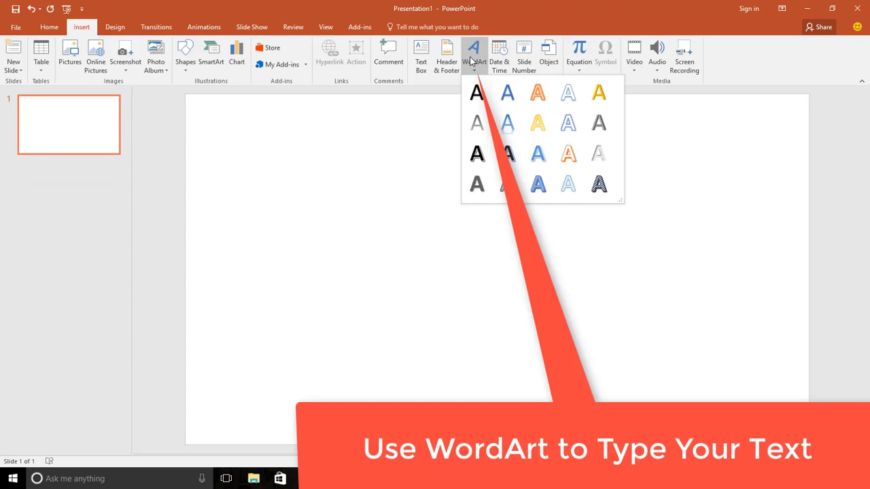
{"action": "left_click", "coordinate": [477, 93]}
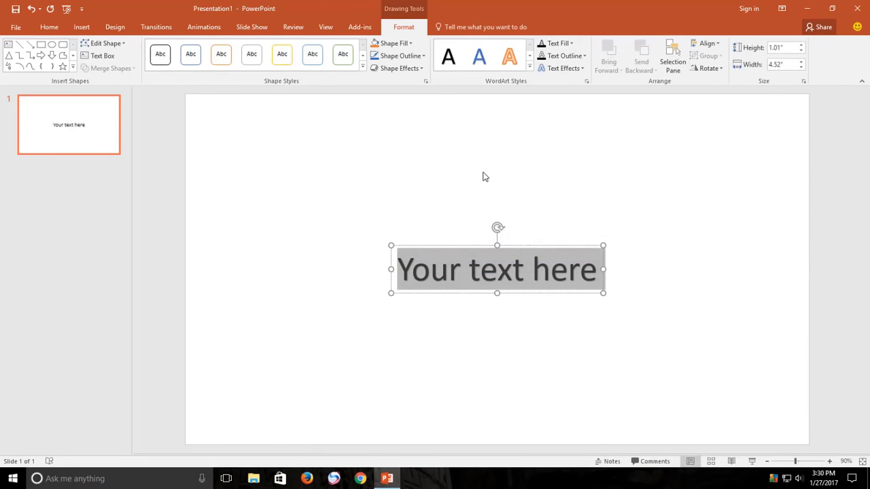
{"action": "type", "text": "Flicker Te"}
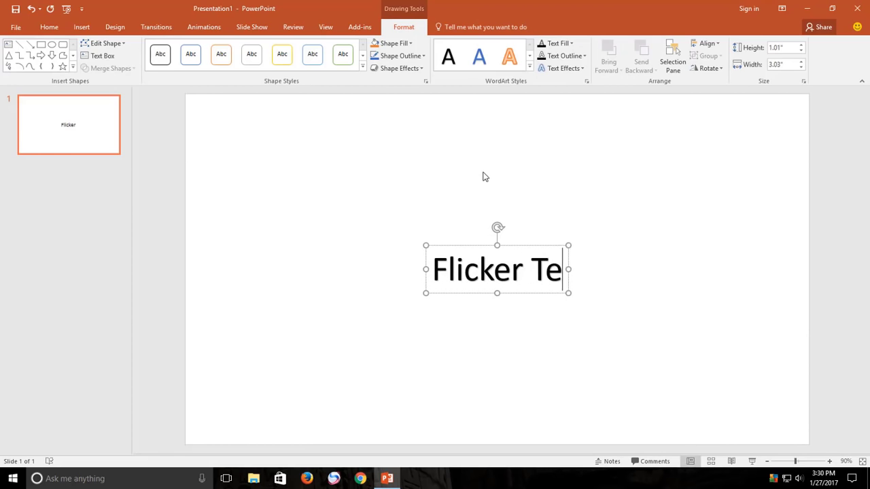
{"action": "type", "text": "xt Effect"}
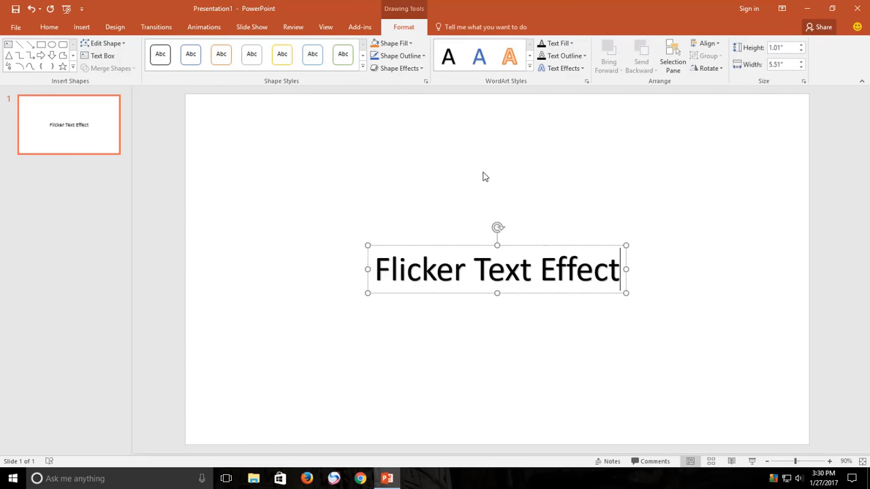
{"action": "left_click", "coordinate": [525, 246]}
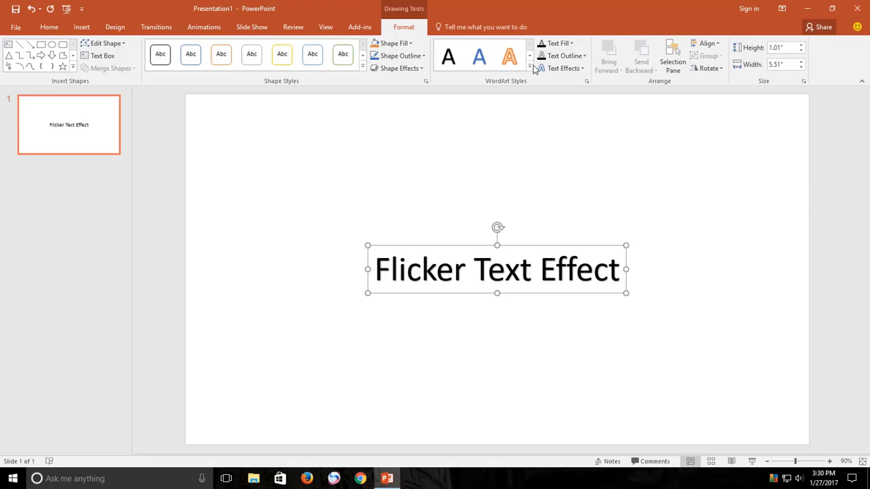
Make the WordArt text white and enlarge it to 66 pt.
{"action": "left_click", "coordinate": [558, 43]}
{"action": "left_click", "coordinate": [544, 65]}
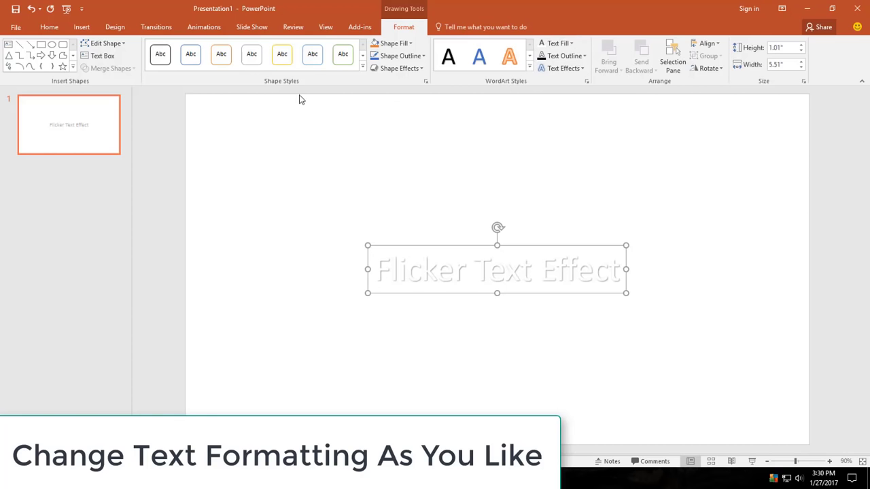
{"action": "left_click", "coordinate": [53, 25]}
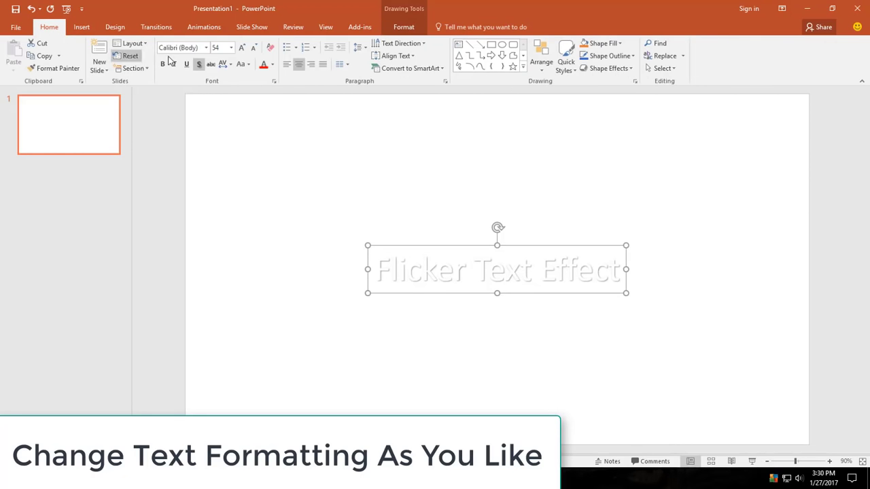
{"action": "left_click", "coordinate": [241, 47]}
{"action": "left_click", "coordinate": [241, 47]}
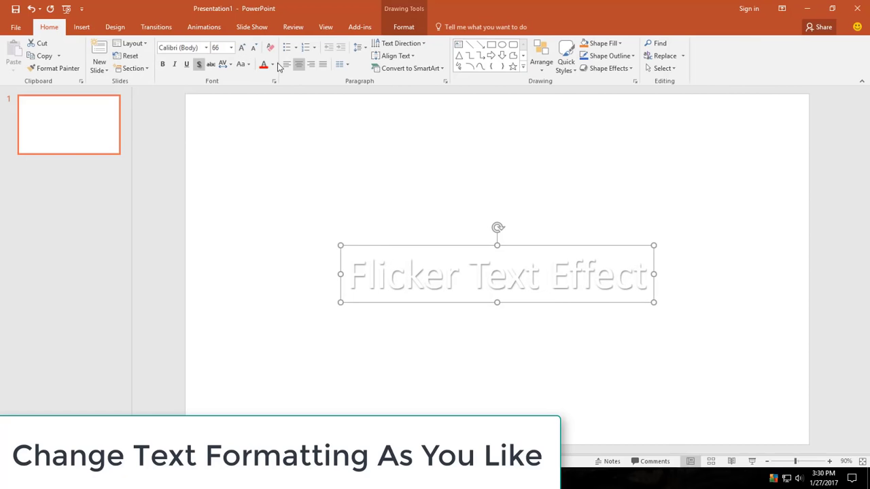
Centre the WordArt horizontally and vertically on the slide.
{"action": "left_click", "coordinate": [408, 29]}
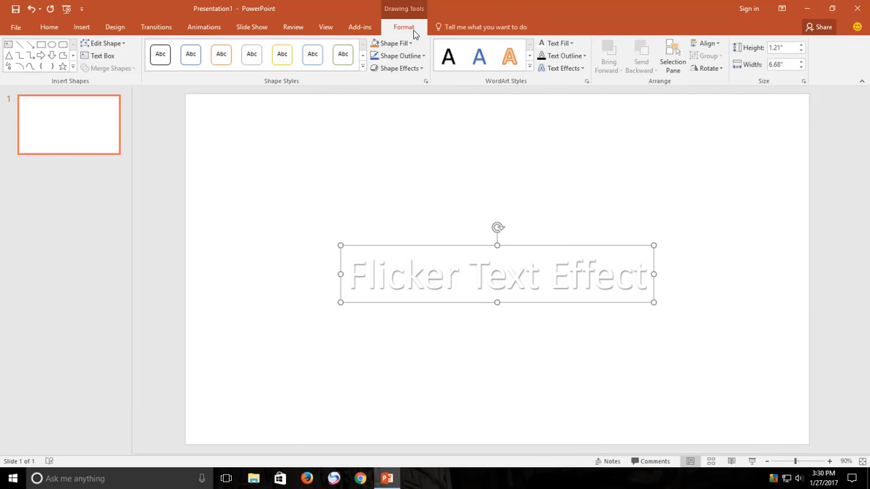
{"action": "left_click", "coordinate": [709, 44]}
{"action": "left_click", "coordinate": [714, 70]}
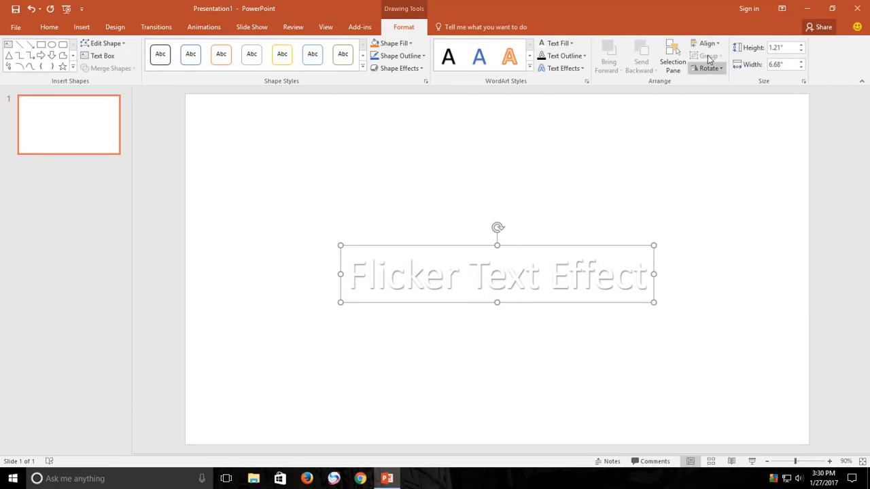
{"action": "left_click", "coordinate": [706, 45]}
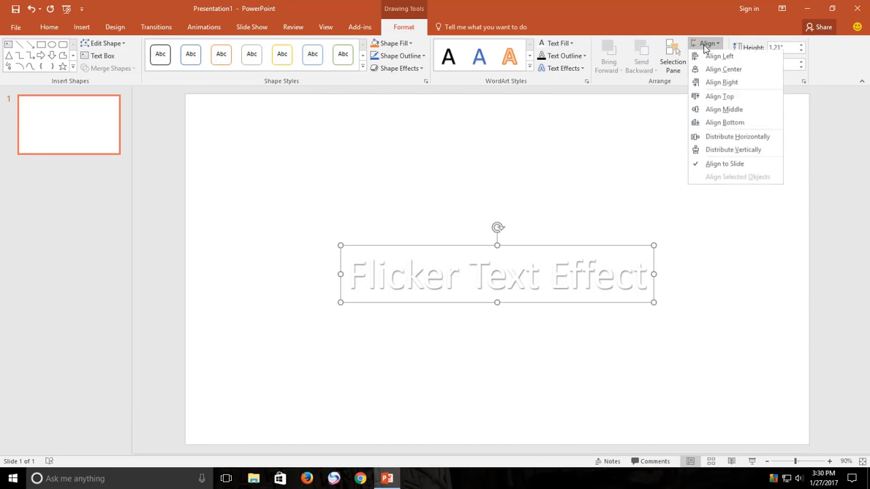
{"action": "left_click", "coordinate": [710, 110]}
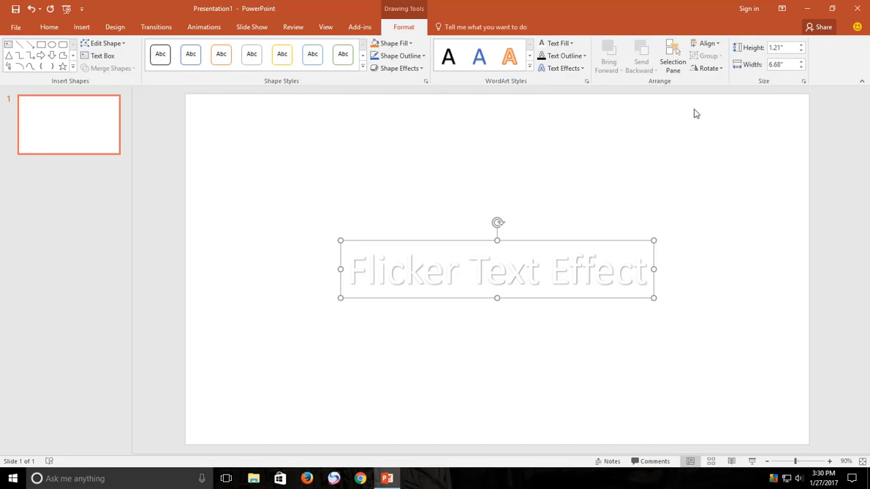
{"action": "left_click", "coordinate": [212, 30]}
{"action": "left_click", "coordinate": [600, 71]}
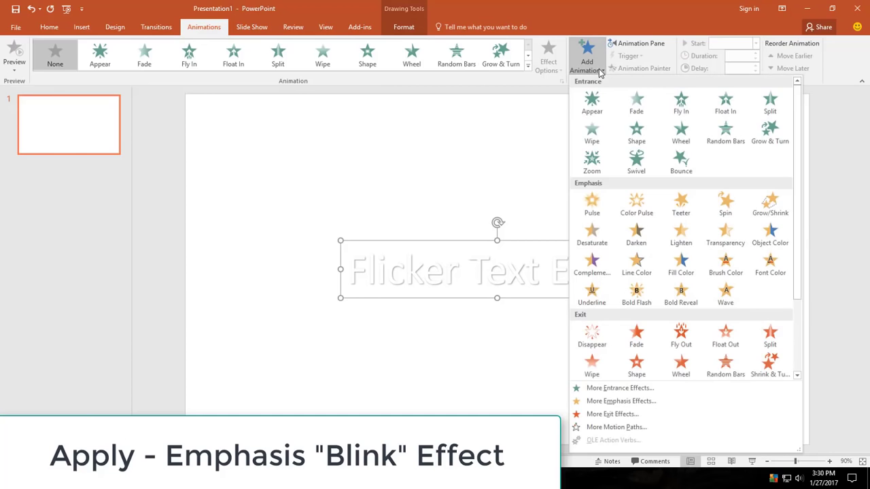
Add a Blink emphasis effect from More Emphasis Effects to the WordArt.
{"action": "left_click", "coordinate": [627, 402]}
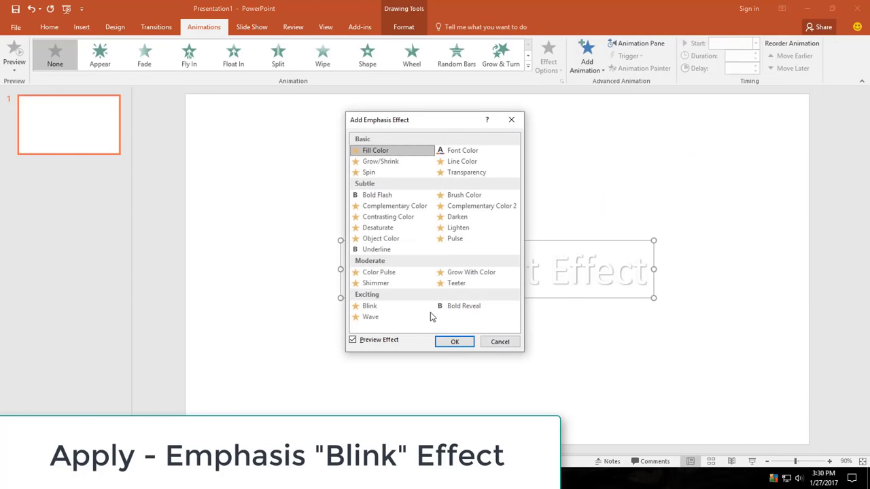
{"action": "left_click", "coordinate": [381, 307]}
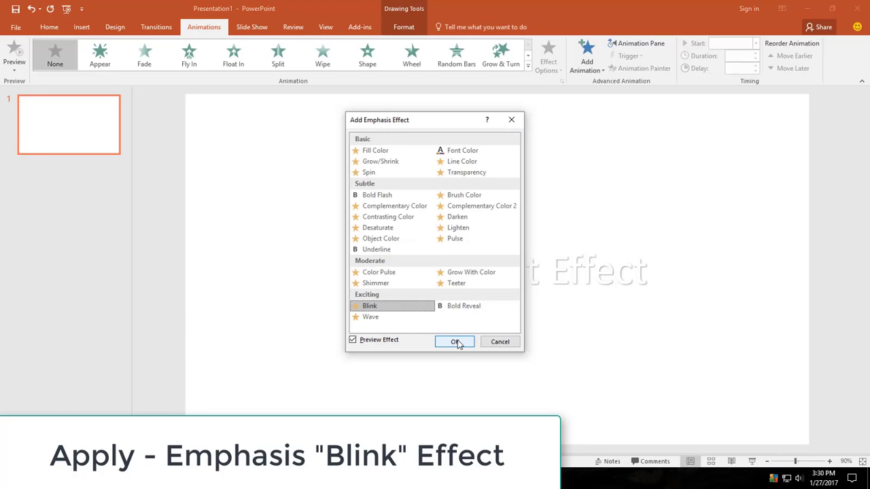
{"action": "left_click", "coordinate": [456, 342]}
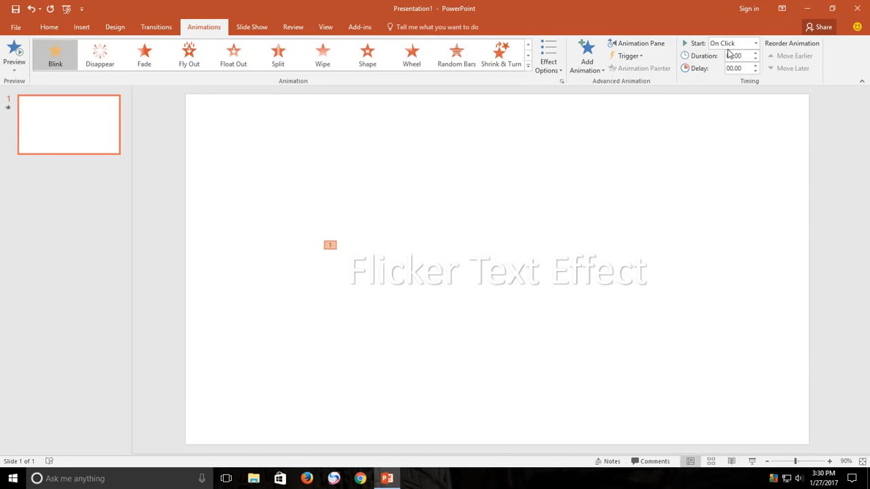
Set the Blink to start With Previous, lasting 0.10 s after a 0.75 s delay.
{"action": "left_click", "coordinate": [656, 45]}
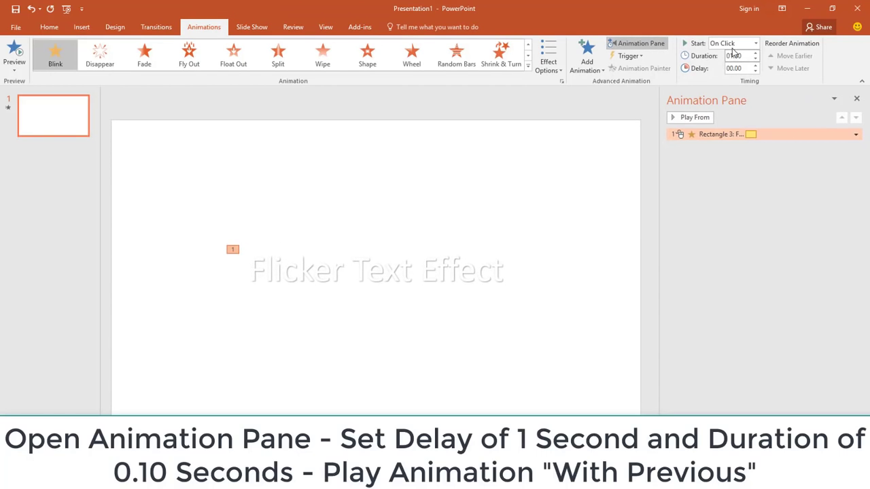
{"action": "left_click", "coordinate": [732, 45]}
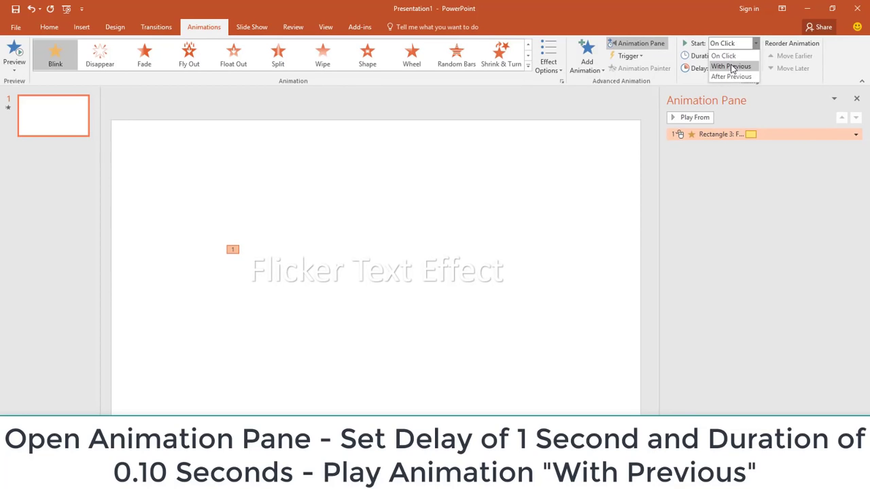
{"action": "left_click", "coordinate": [733, 66]}
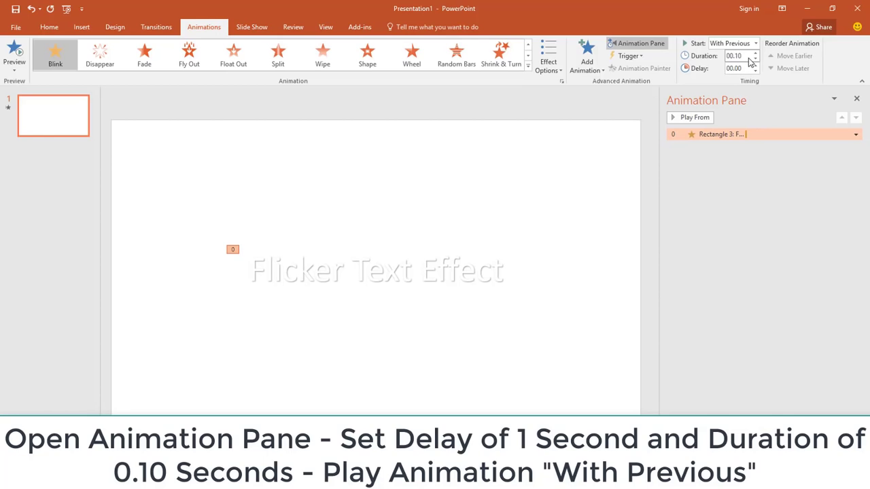
{"action": "left_click", "coordinate": [753, 65]}
{"action": "left_click", "coordinate": [754, 65]}
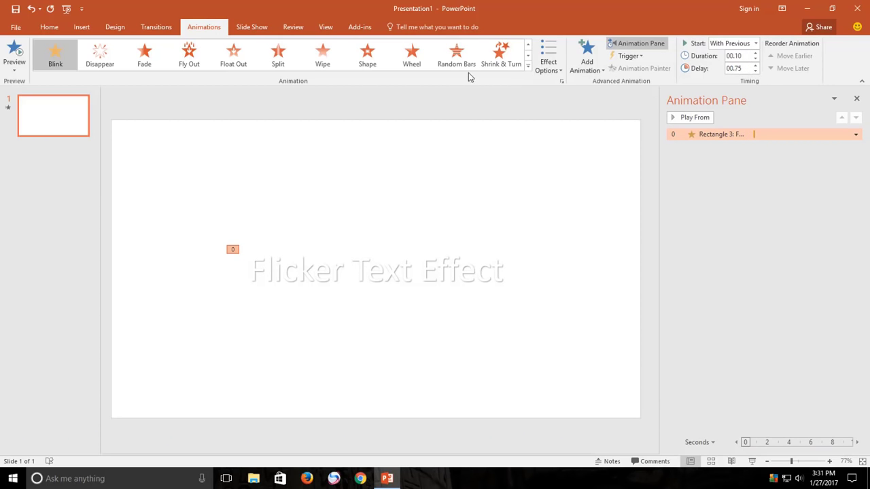
{"action": "left_click", "coordinate": [427, 249]}
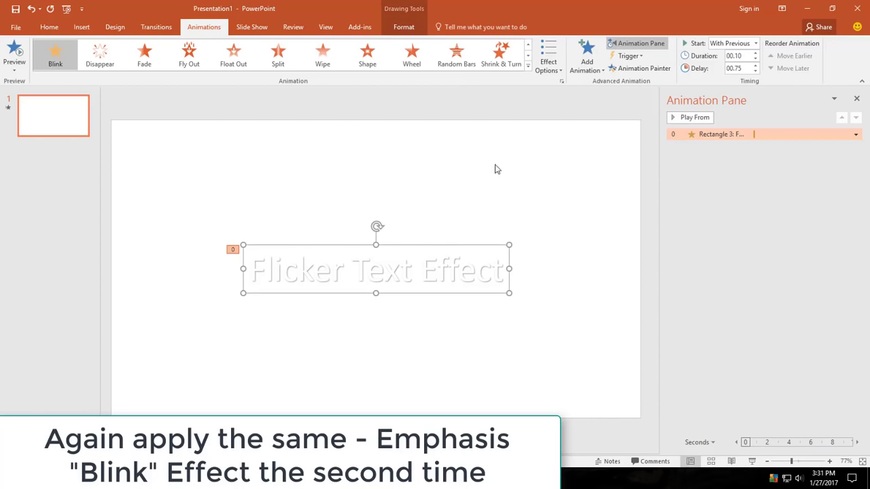
Add a second Blink emphasis starting After Previous with a 0.10 s duration.
{"action": "left_click", "coordinate": [589, 63]}
{"action": "left_click", "coordinate": [605, 345]}
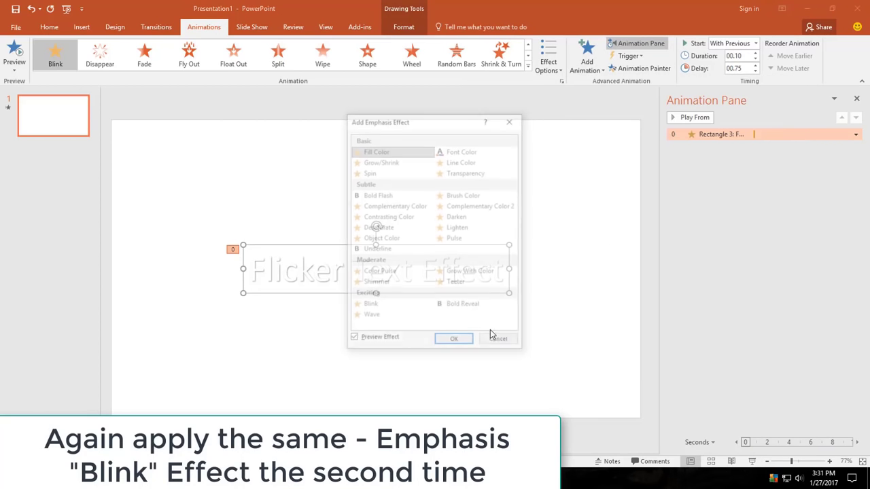
{"action": "left_click", "coordinate": [404, 307]}
{"action": "left_click", "coordinate": [455, 342]}
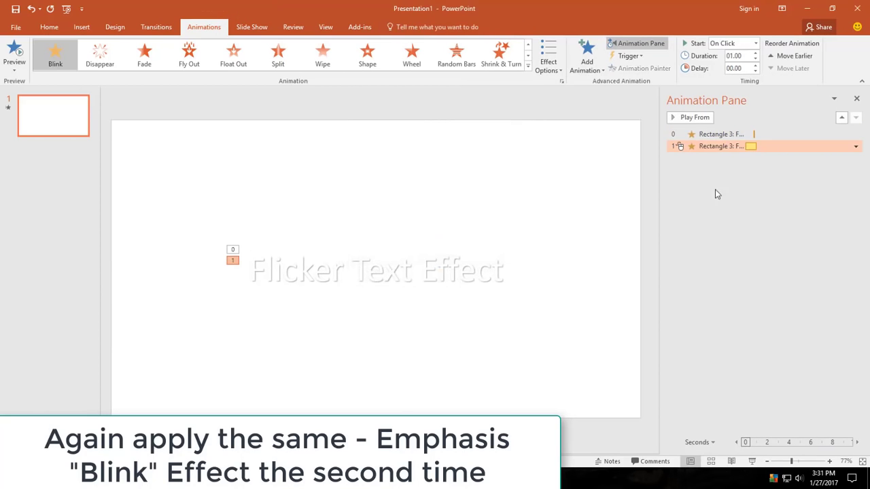
{"action": "left_click", "coordinate": [731, 43]}
{"action": "left_click", "coordinate": [731, 77]}
{"action": "type", "text": "00.1"}
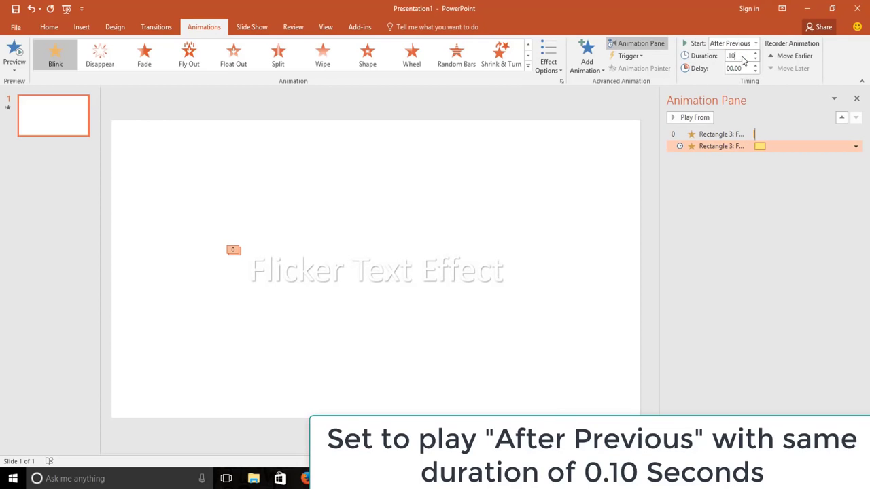
{"action": "left_click", "coordinate": [439, 272]}
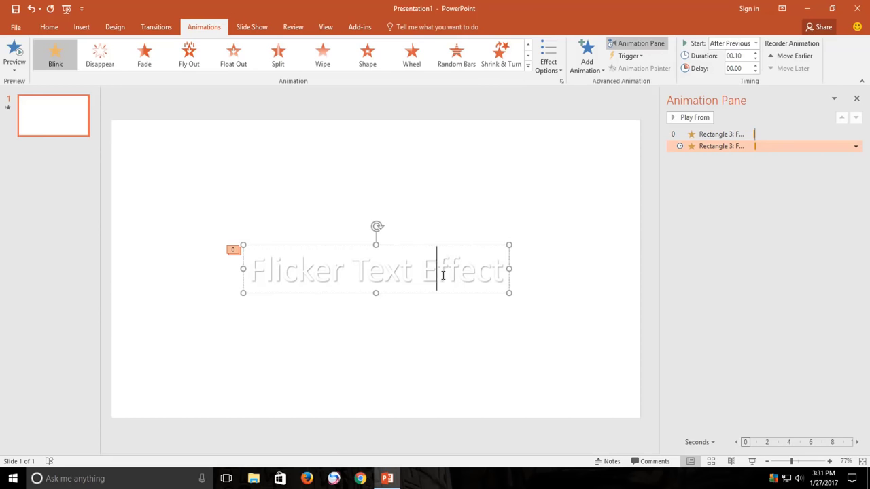
Add a third Blink emphasis to the title box, set to start After Previous.
{"action": "left_click", "coordinate": [449, 246]}
{"action": "left_click", "coordinate": [587, 54]}
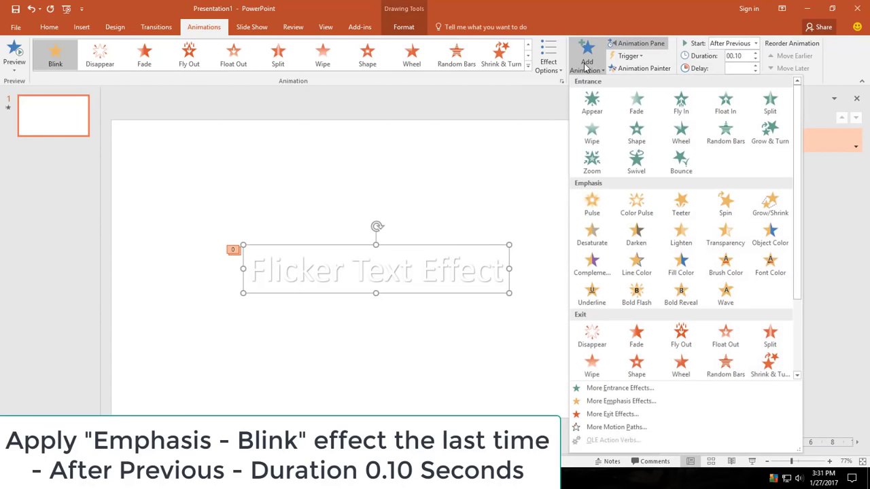
{"action": "left_click", "coordinate": [604, 401]}
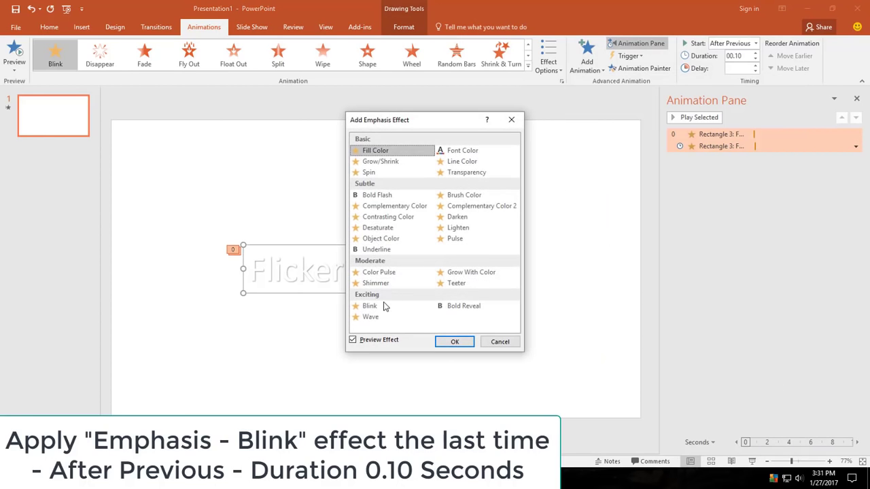
{"action": "left_click", "coordinate": [381, 306]}
{"action": "left_click", "coordinate": [453, 342]}
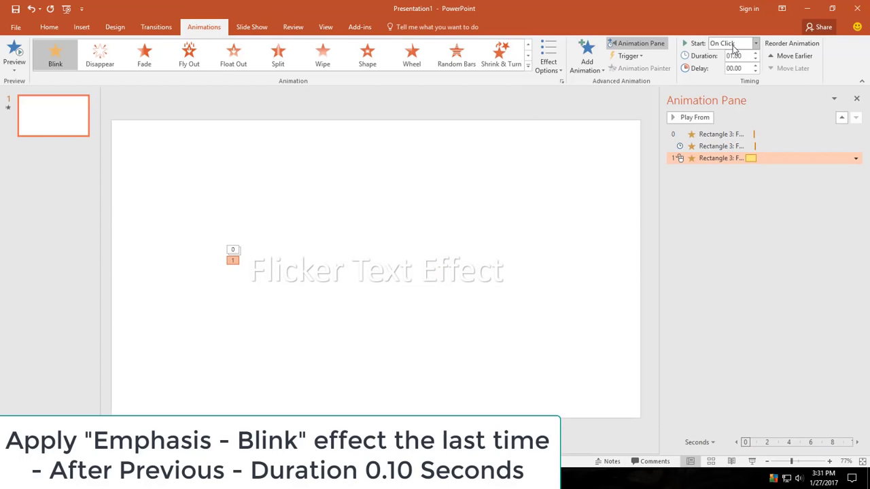
{"action": "left_click", "coordinate": [755, 43]}
{"action": "left_click", "coordinate": [737, 77]}
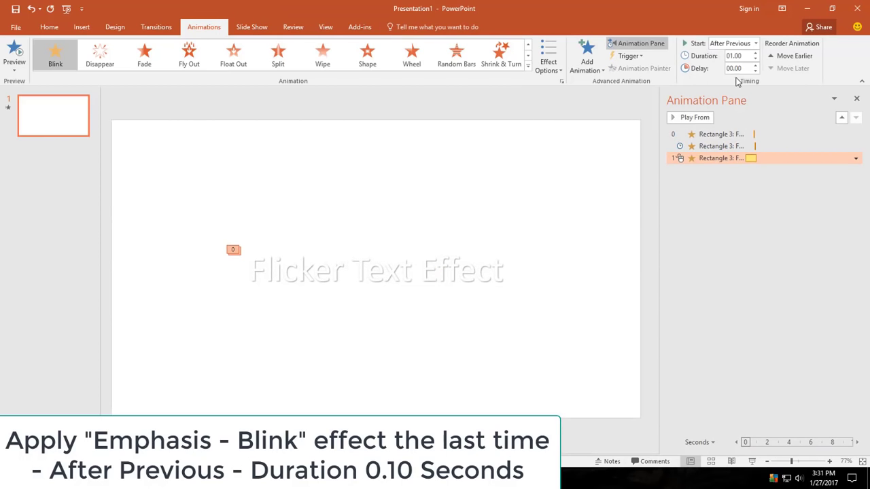
{"action": "left_click", "coordinate": [733, 45]}
{"action": "left_click", "coordinate": [732, 46]}
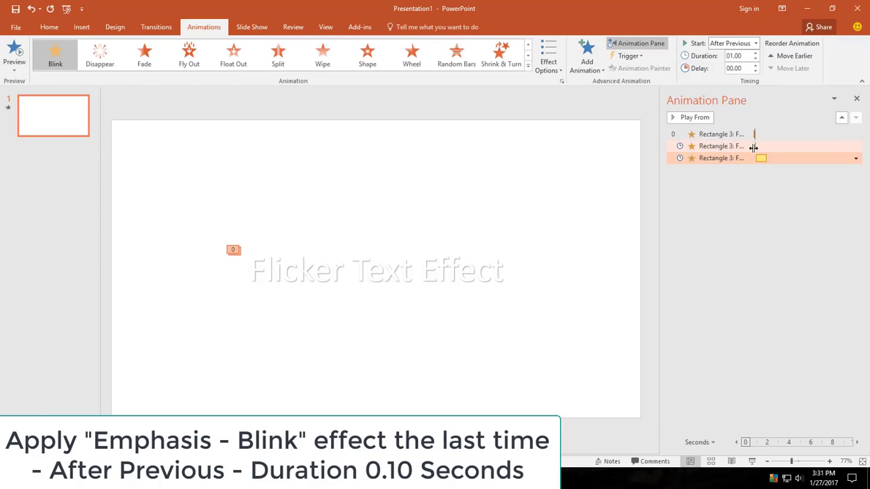
{"action": "left_click", "coordinate": [747, 58]}
Enter a .1 s duration for the third blink and make the slide background black.
{"action": "type", "text": ".1"}
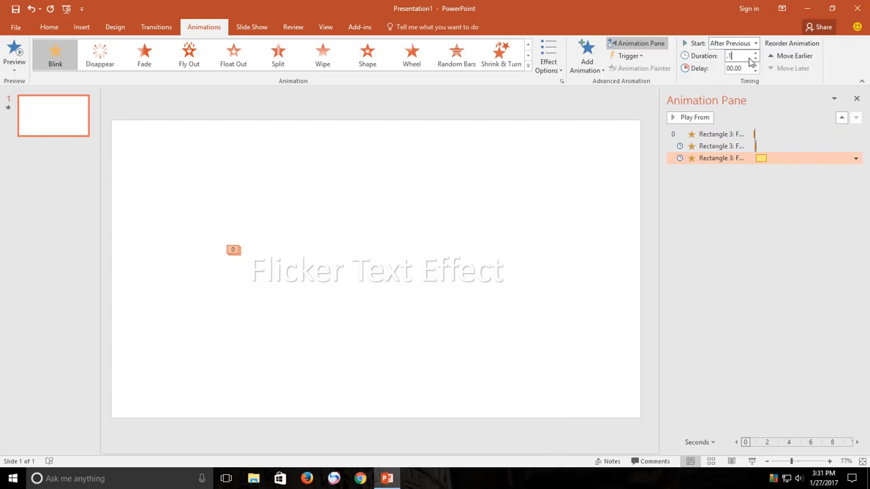
{"action": "left_click", "coordinate": [484, 201]}
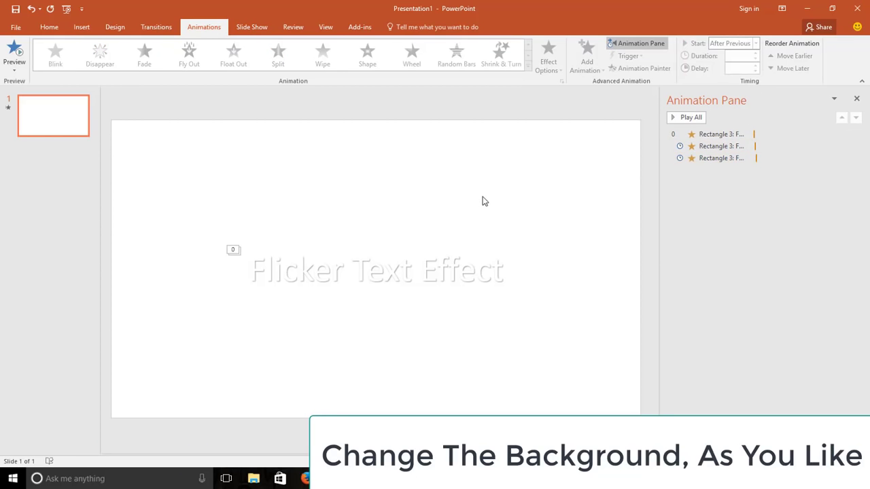
{"action": "right_click", "coordinate": [481, 181]}
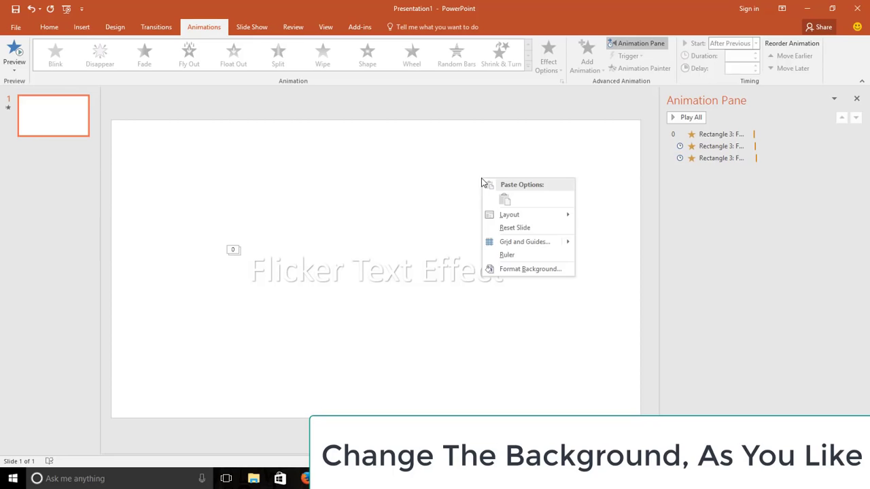
{"action": "left_click", "coordinate": [522, 269]}
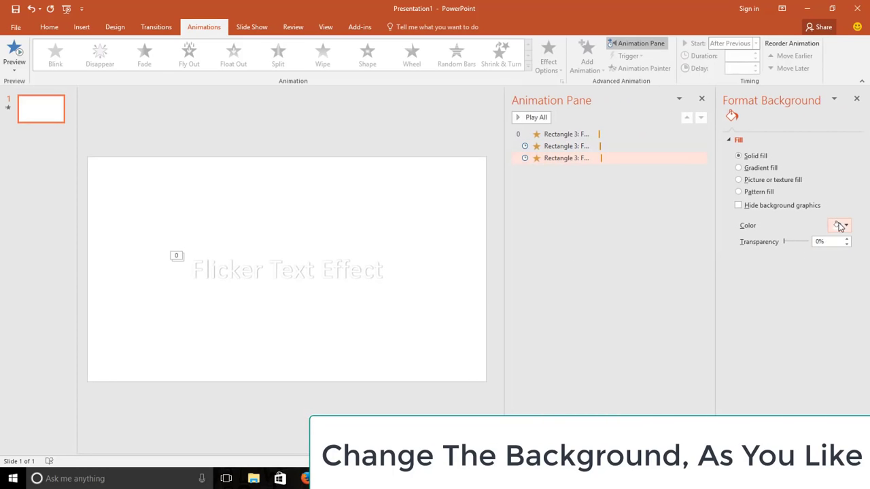
{"action": "left_click", "coordinate": [841, 226]}
{"action": "left_click", "coordinate": [788, 265]}
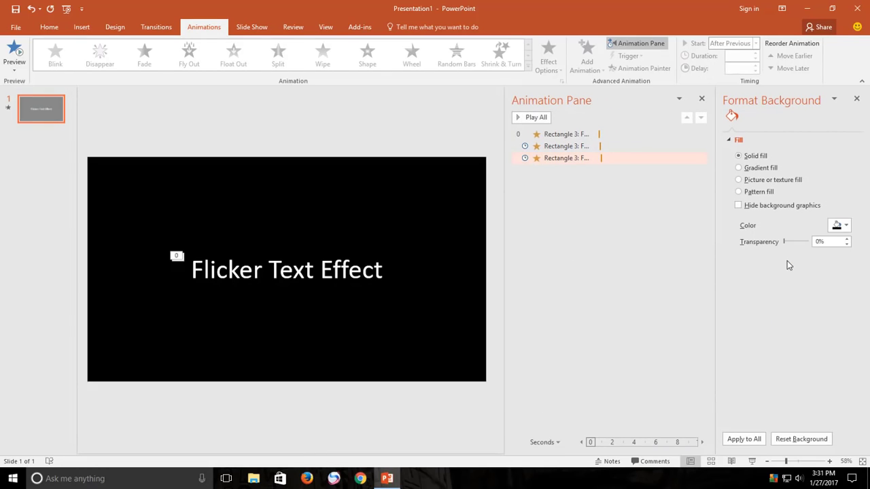
Change the title's font to VCR OSD Mono.
{"action": "left_click", "coordinate": [340, 270]}
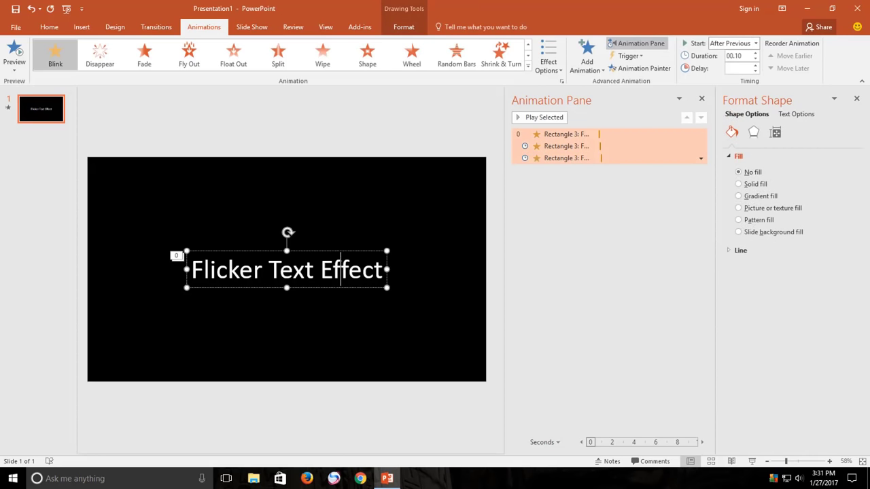
{"action": "left_click", "coordinate": [49, 27]}
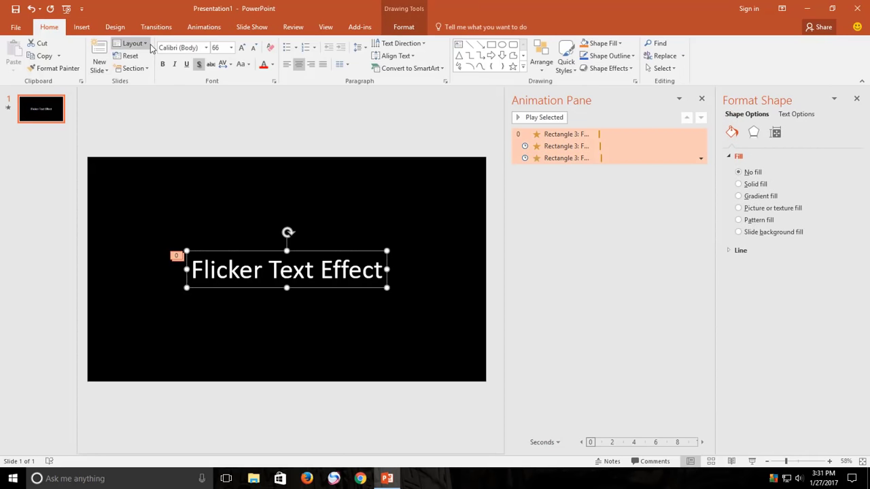
{"action": "left_click", "coordinate": [206, 47]}
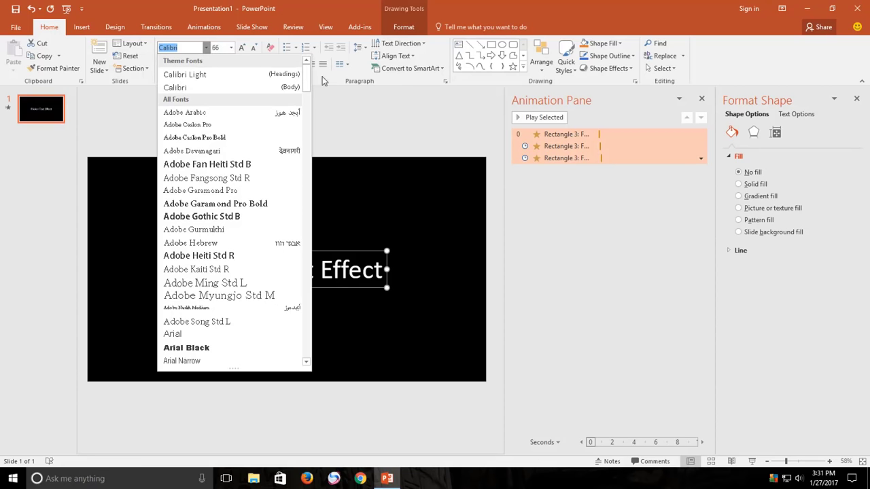
{"action": "scroll", "coordinate": [302, 313], "scroll_direction": "down", "scroll_amount": 15}
{"action": "scroll", "coordinate": [301, 313], "scroll_direction": "down", "scroll_amount": 10}
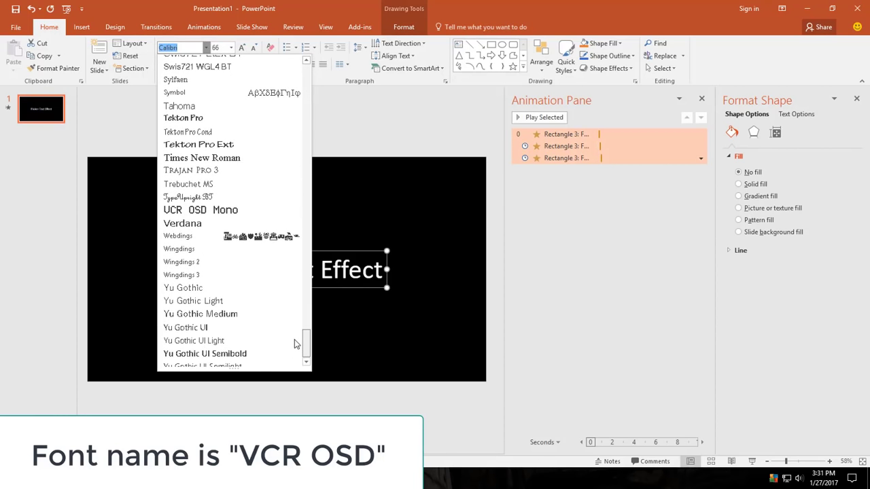
{"action": "left_click", "coordinate": [215, 211]}
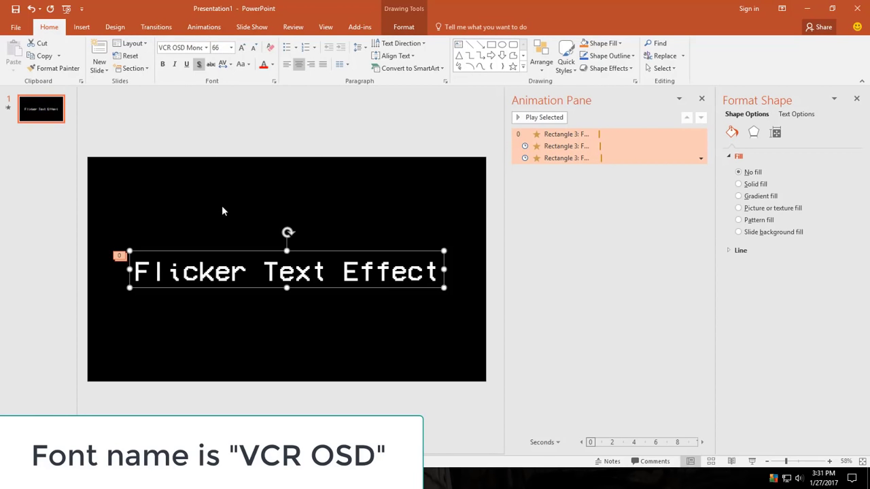
{"action": "left_click", "coordinate": [378, 195]}
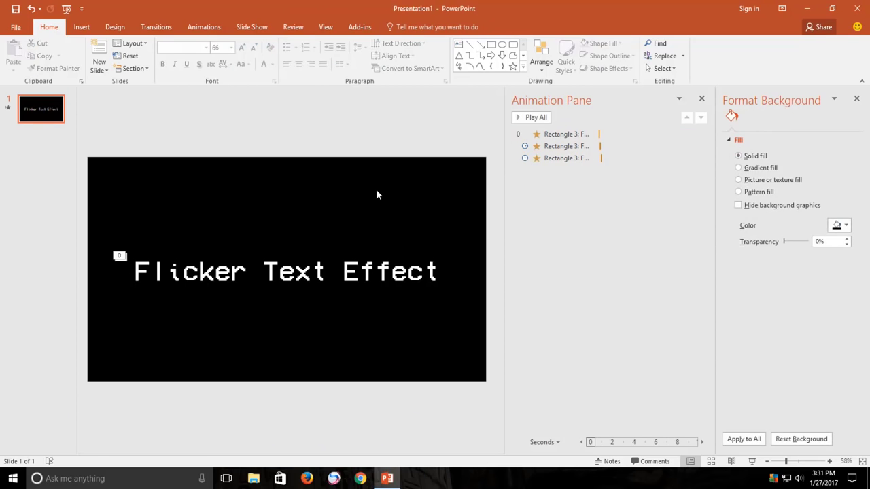
{"action": "left_click", "coordinate": [292, 271]}
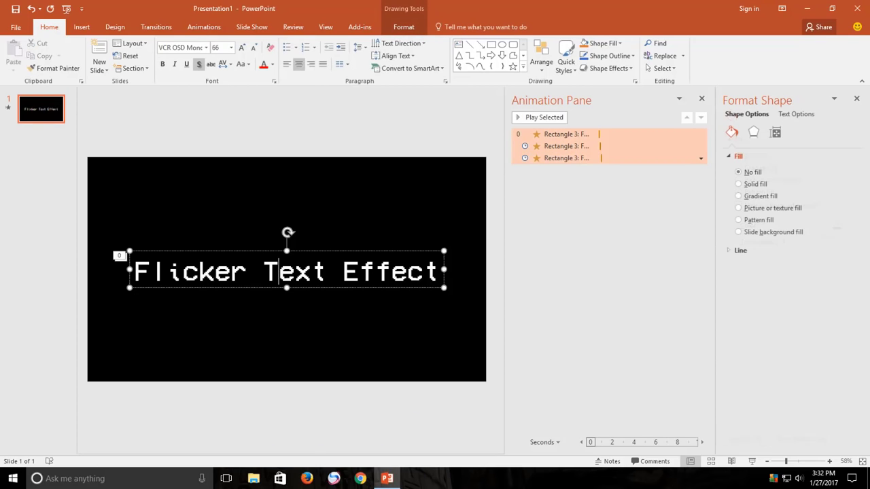
Add a Fade exit effect to the title, starting With Previous and lasting 0.15 s.
{"action": "left_click", "coordinate": [206, 27]}
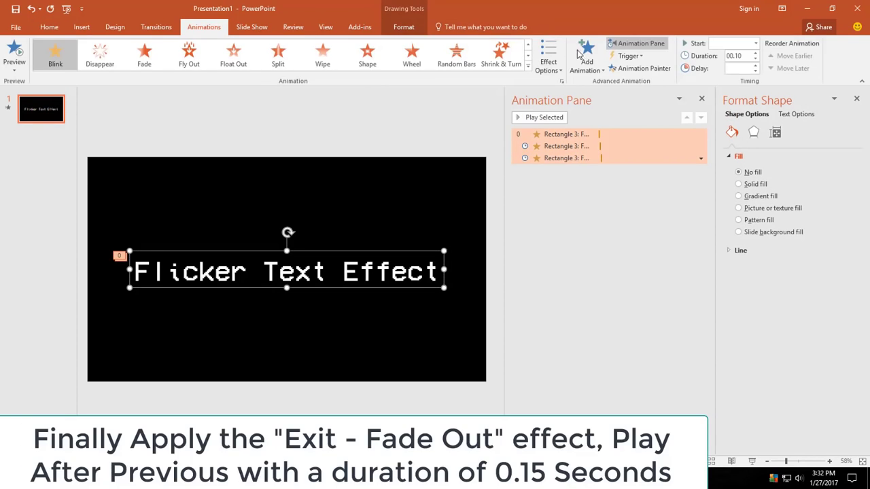
{"action": "left_click", "coordinate": [586, 54]}
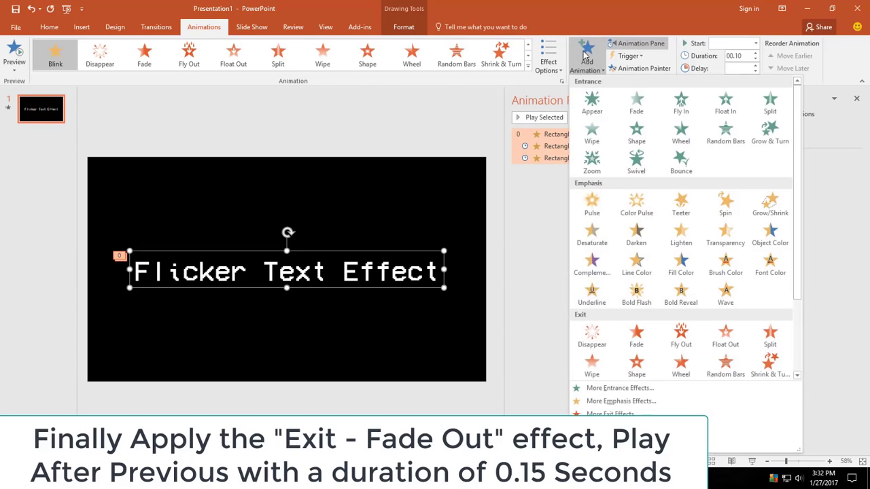
{"action": "left_click", "coordinate": [617, 414]}
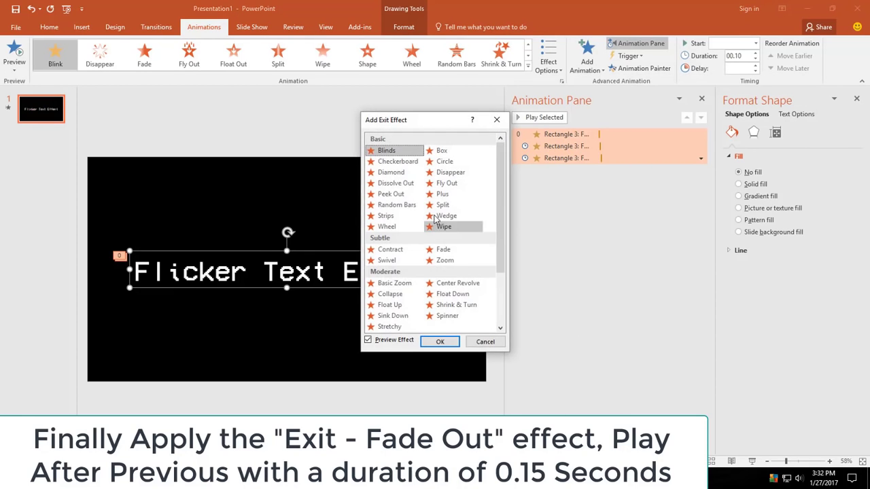
{"action": "scroll", "coordinate": [423, 240], "scroll_direction": "down", "scroll_amount": 2}
{"action": "scroll", "coordinate": [422, 242], "scroll_direction": "down", "scroll_amount": 2}
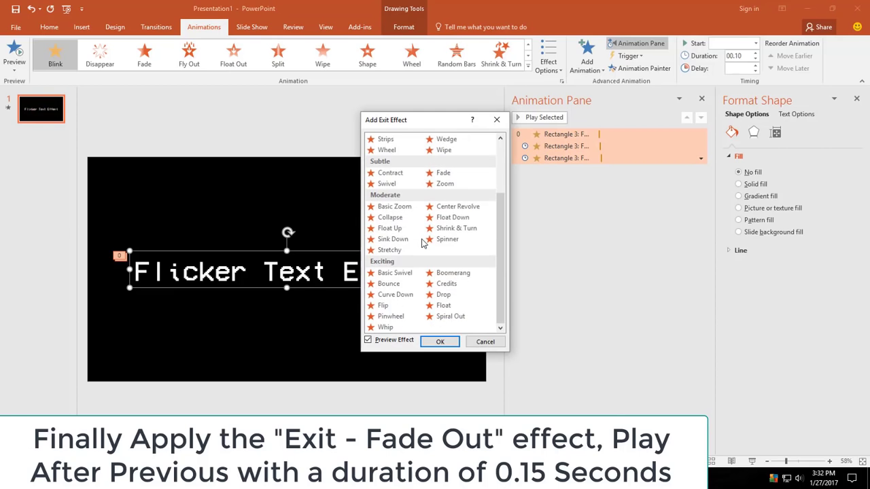
{"action": "left_click", "coordinate": [443, 173]}
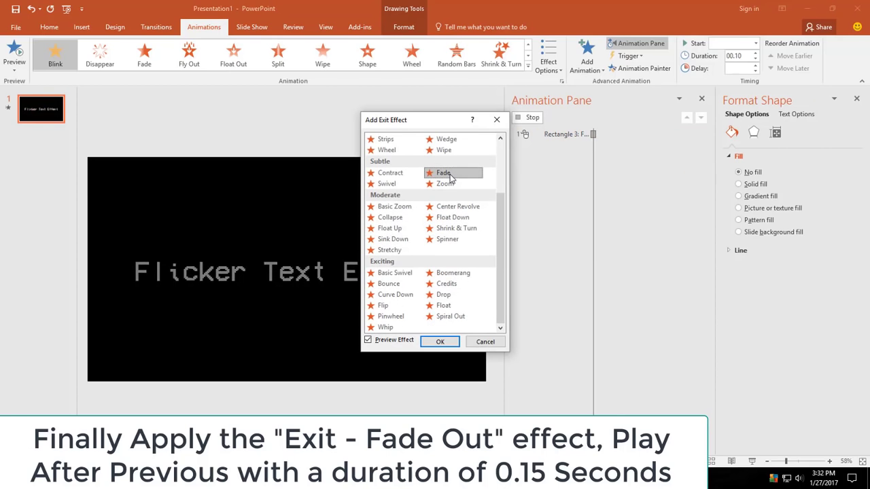
{"action": "left_click", "coordinate": [442, 342]}
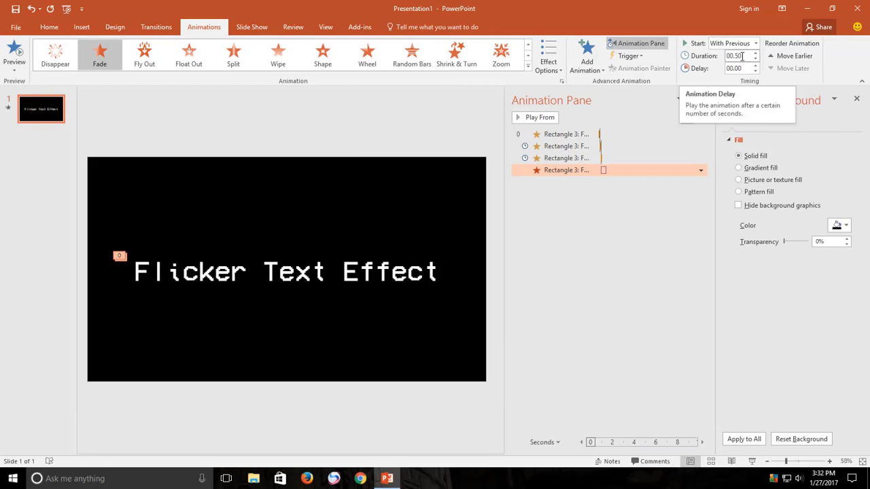
{"action": "left_click", "coordinate": [743, 57]}
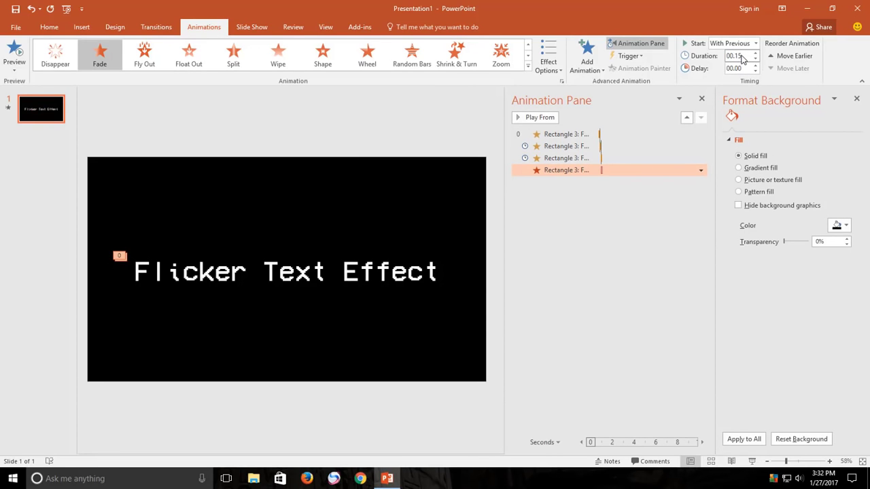
{"action": "key", "text": "Return"}
Make slide 1 auto-advance after 00:01.20 instead of on click, and start the Fade exit around 1 second.
{"action": "left_click", "coordinate": [350, 202]}
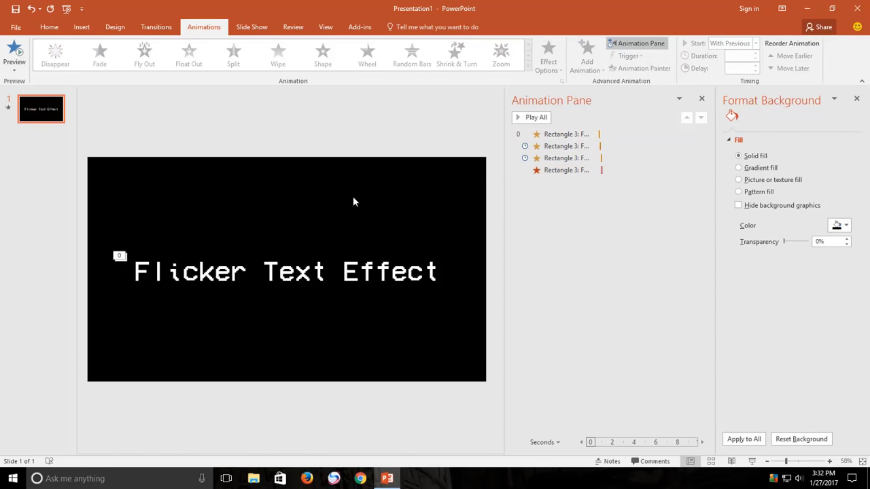
{"action": "left_click", "coordinate": [157, 27]}
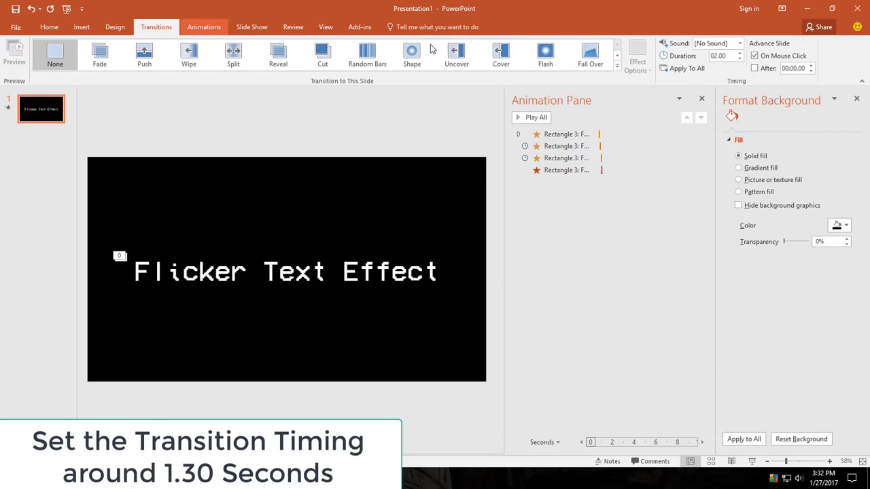
{"action": "left_click", "coordinate": [784, 57]}
{"action": "left_click", "coordinate": [770, 68]}
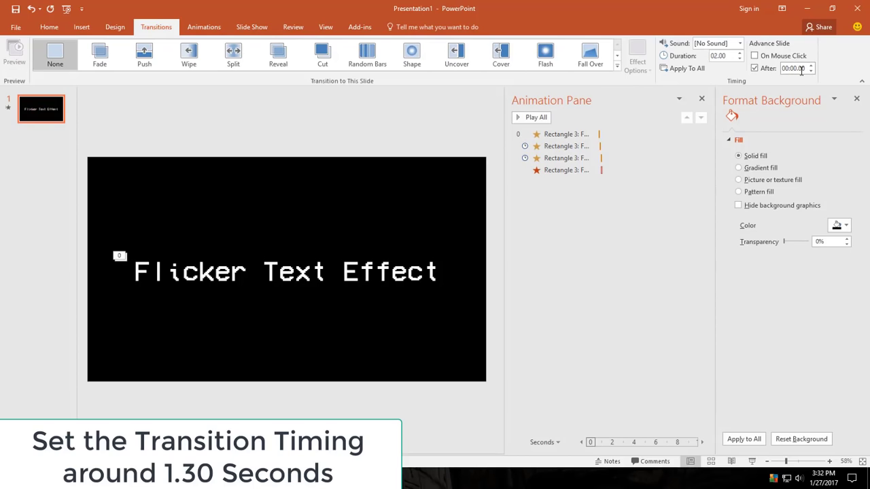
{"action": "double_click", "coordinate": [796, 68]}
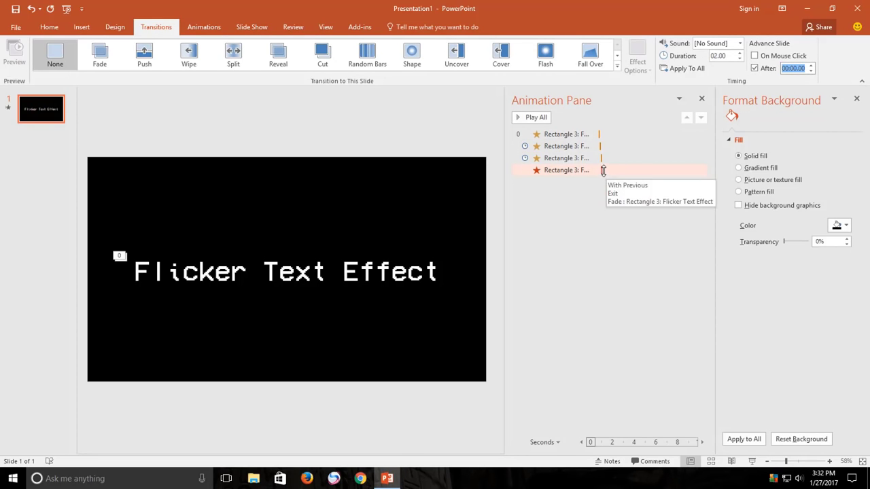
{"action": "left_click_drag", "start_coordinate": [603, 170], "coordinate": [602, 170]}
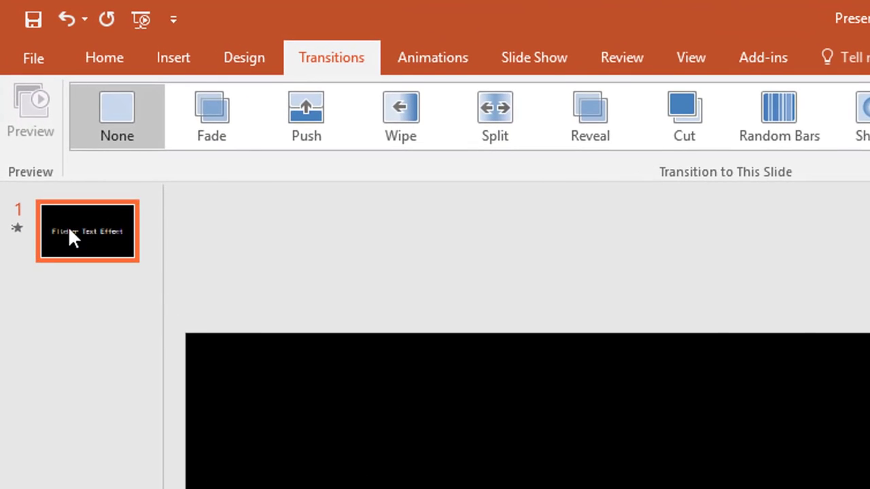
Duplicate slide 1 and change the copy's text to 'In PowerPoint 2016'.
{"action": "right_click", "coordinate": [68, 228]}
{"action": "left_click", "coordinate": [112, 390]}
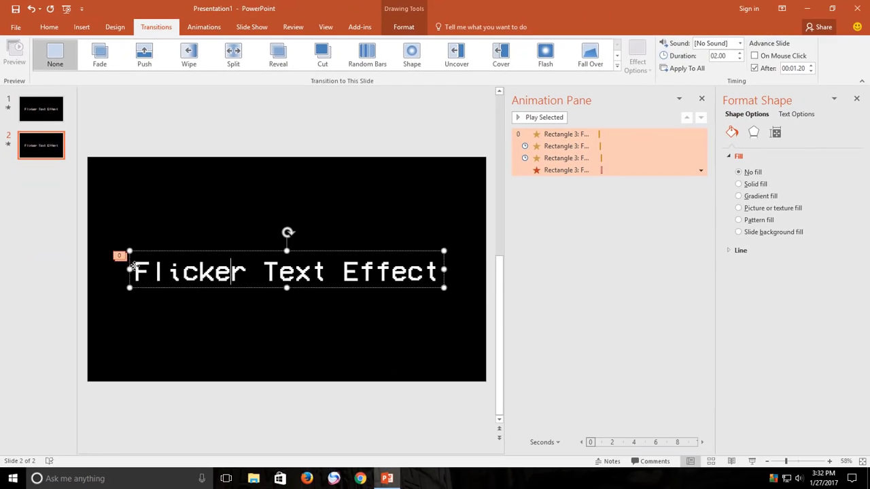
{"action": "left_click_drag", "start_coordinate": [131, 270], "coordinate": [484, 279]}
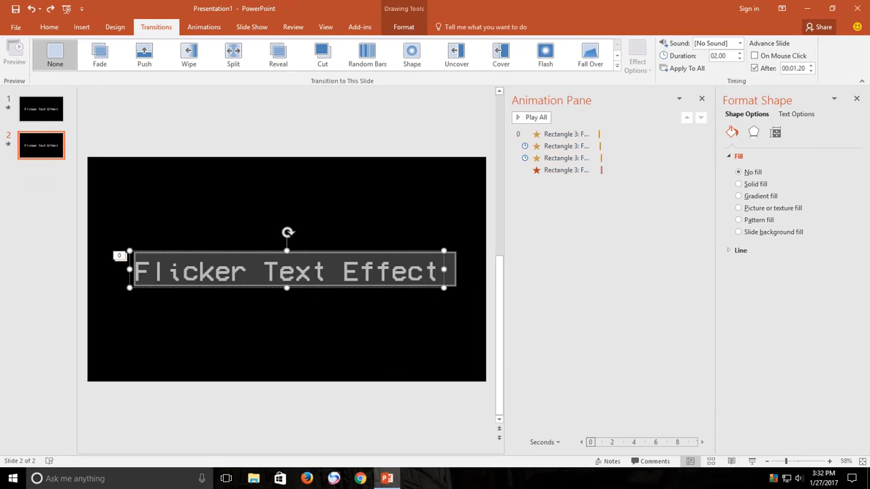
{"action": "type", "text": "in P"}
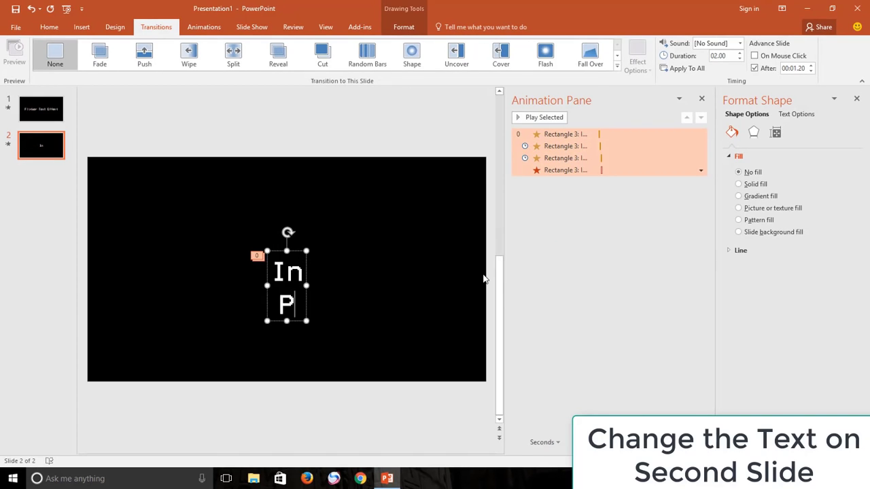
{"action": "type", "text": "owerPoint"}
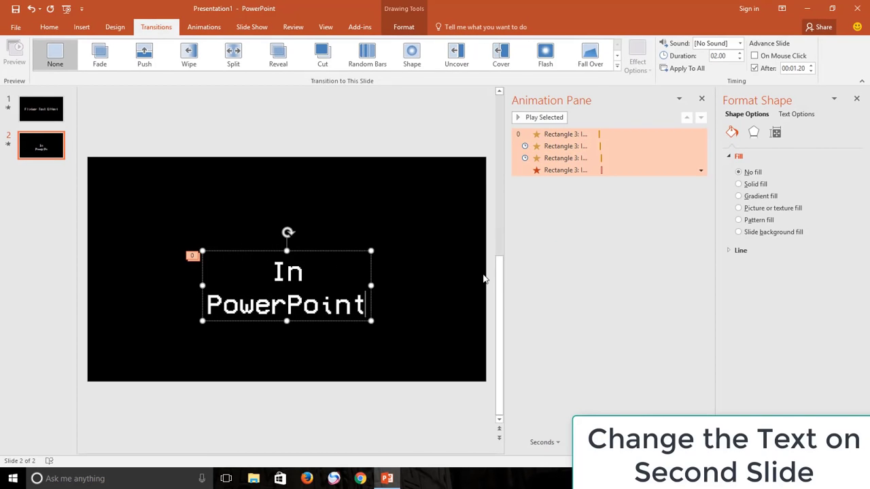
{"action": "type", "text": " 2-16"}
{"action": "key", "text": "BackSpace"}
{"action": "key", "text": "BackSpace"}
{"action": "key", "text": "BackSpace"}
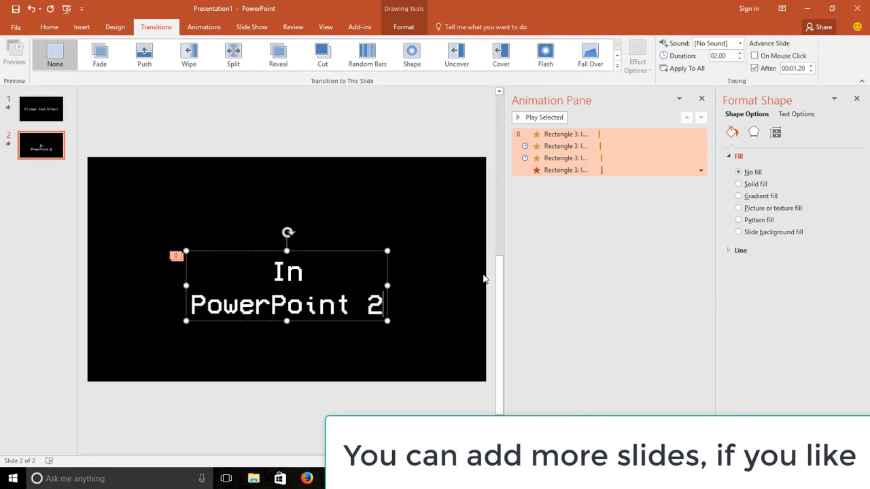
{"action": "type", "text": "016"}
Centre slide 2's text box horizontally and vertically on the slide, then return to slide 1.
{"action": "left_click", "coordinate": [351, 251]}
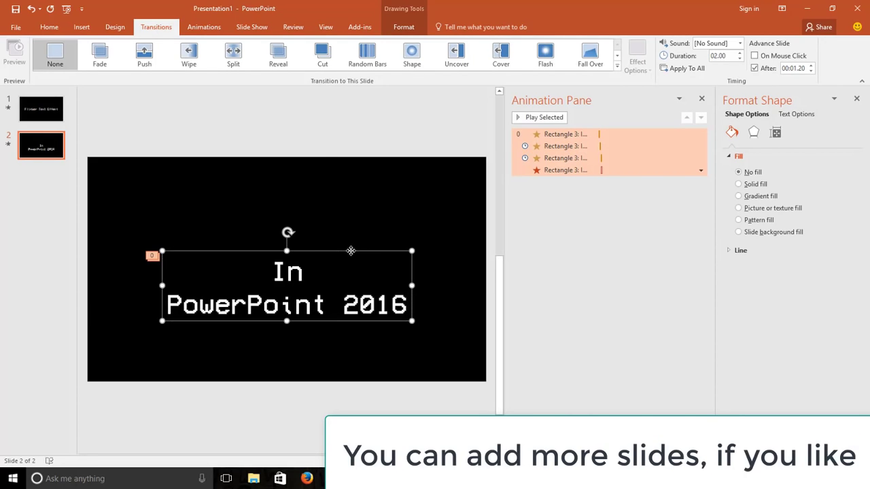
{"action": "left_click", "coordinate": [403, 27]}
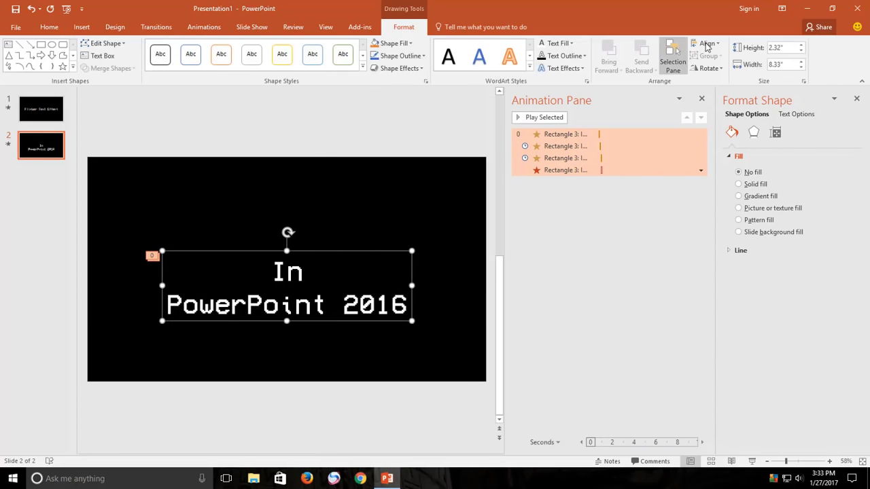
{"action": "left_click", "coordinate": [709, 44]}
{"action": "left_click", "coordinate": [721, 70]}
{"action": "left_click", "coordinate": [707, 43]}
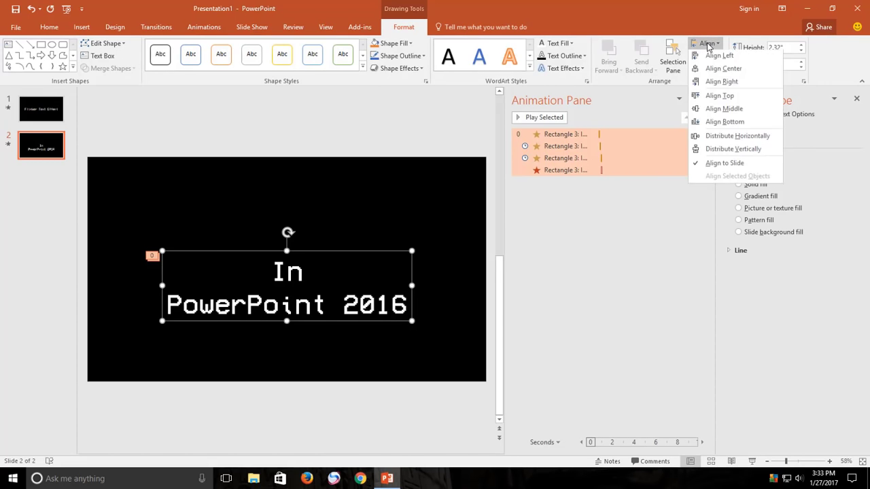
{"action": "left_click", "coordinate": [717, 113]}
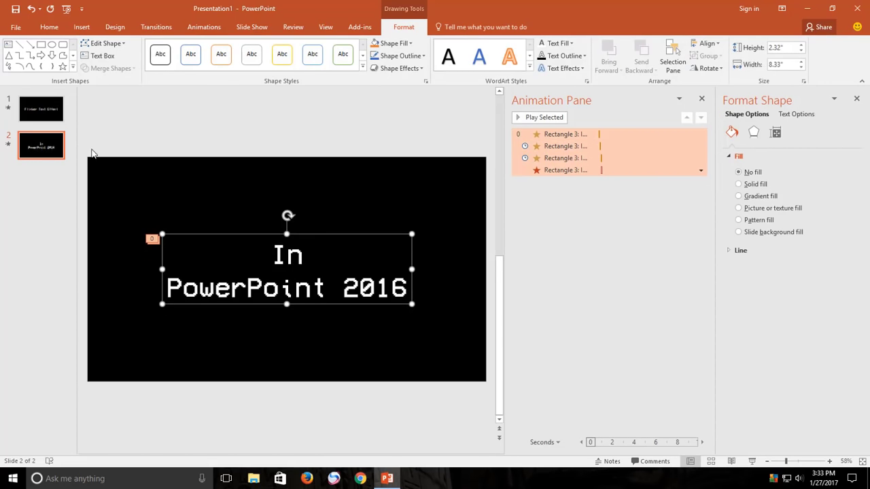
{"action": "left_click", "coordinate": [42, 117]}
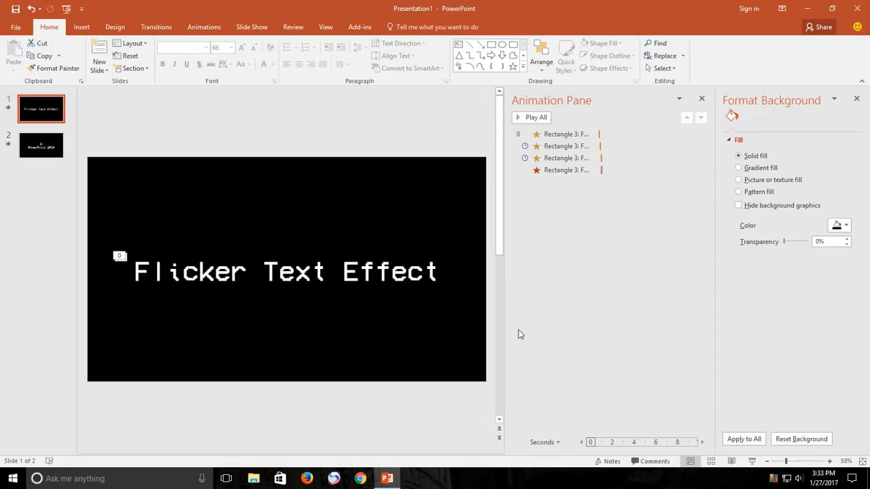
Play the slide show full screen from slide 1, opening on 'Flicker Text Effect'.
{"action": "left_click", "coordinate": [752, 465]}
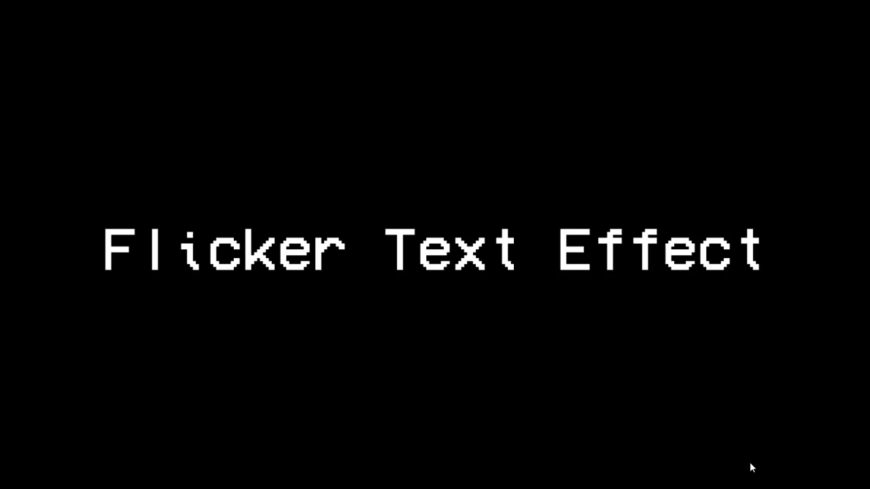